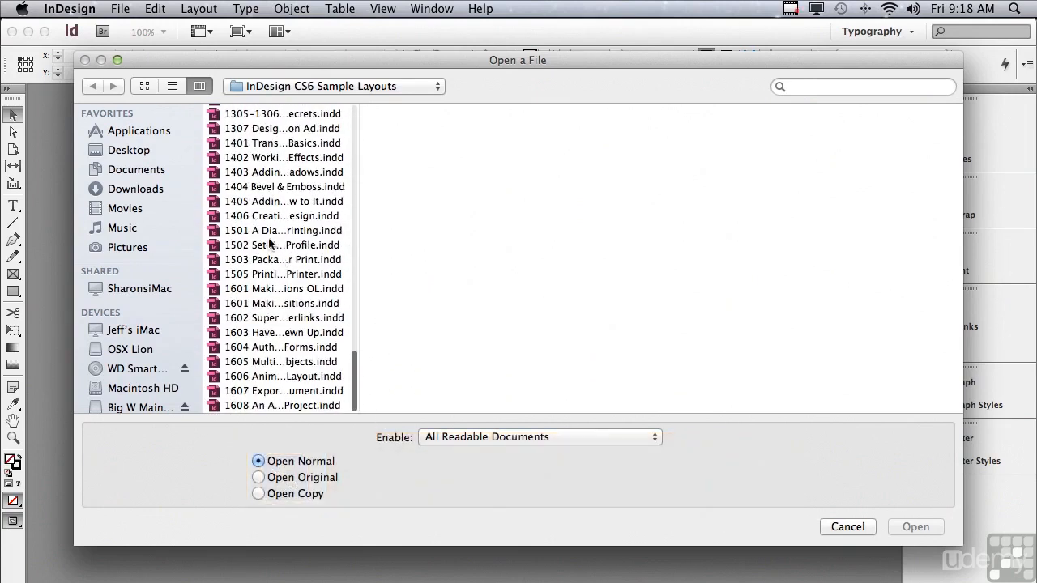
# Open 1501 A Dialog About Printing.indd to show its water-lily cover page
pyautogui.click(268, 234)
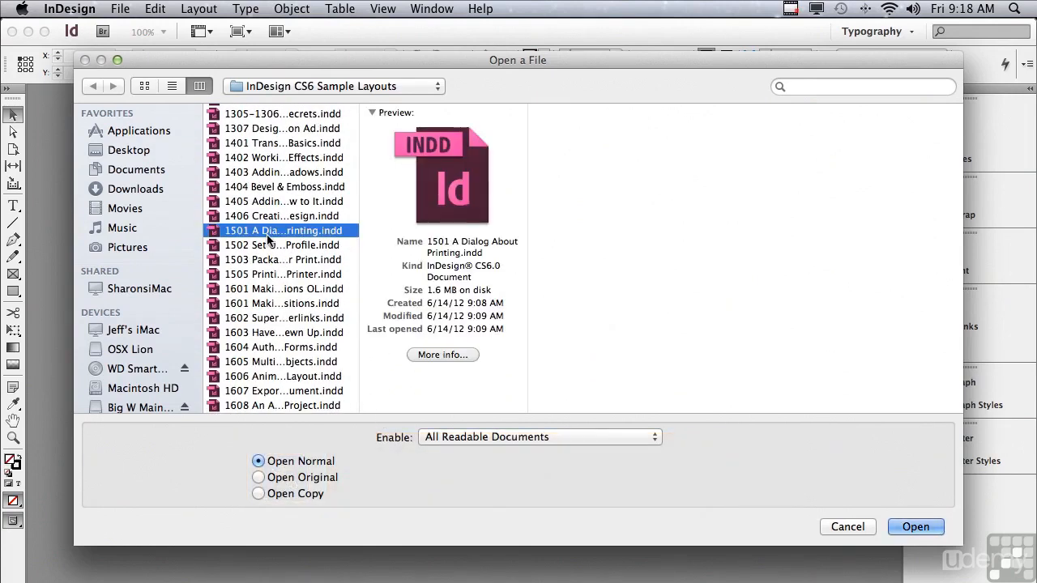
pyautogui.click(909, 525)
pyautogui.hscroll(-5, 422, 580)
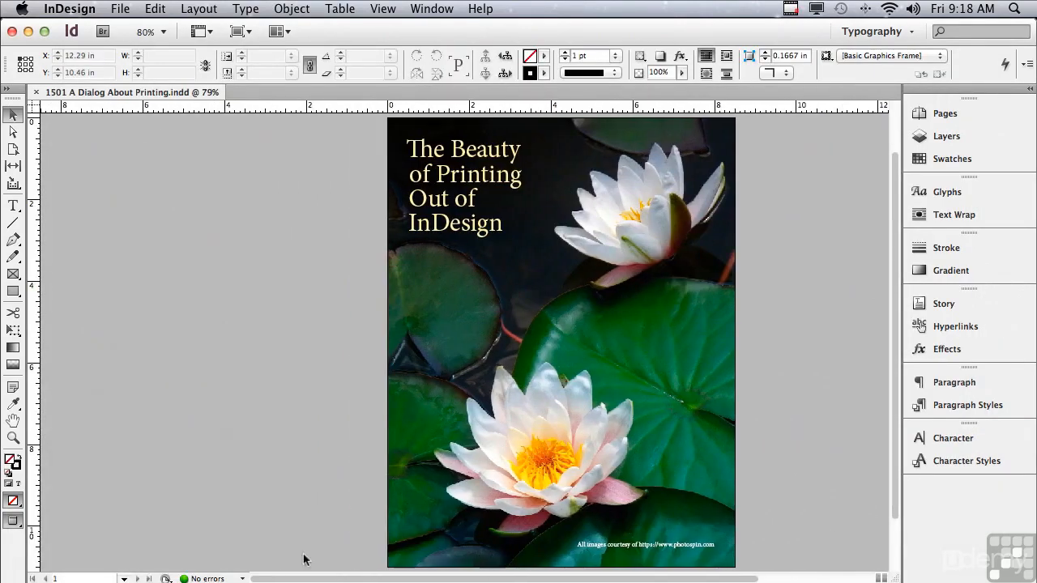
# Open File > Print and nudge the Print dialog slightly to the right
pyautogui.click(116, 8)
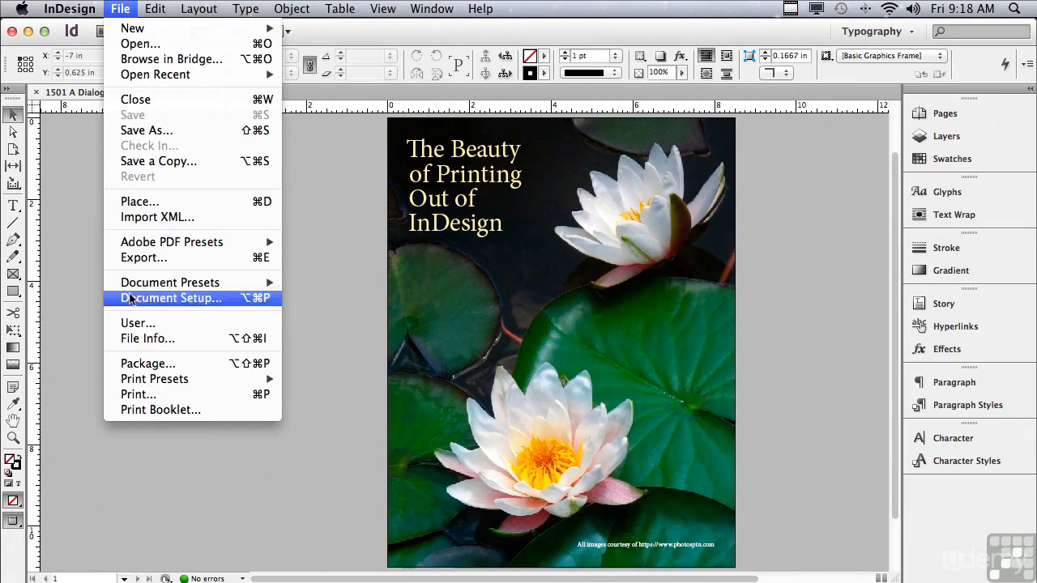
pyautogui.click(140, 395)
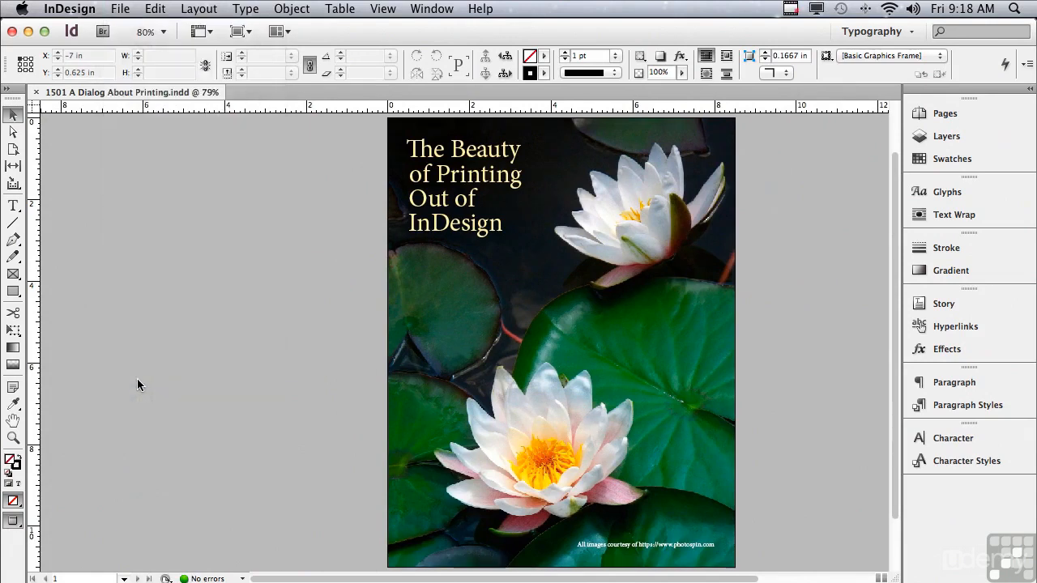
pyautogui.moveTo(73, 33); pyautogui.dragTo(99, 31)
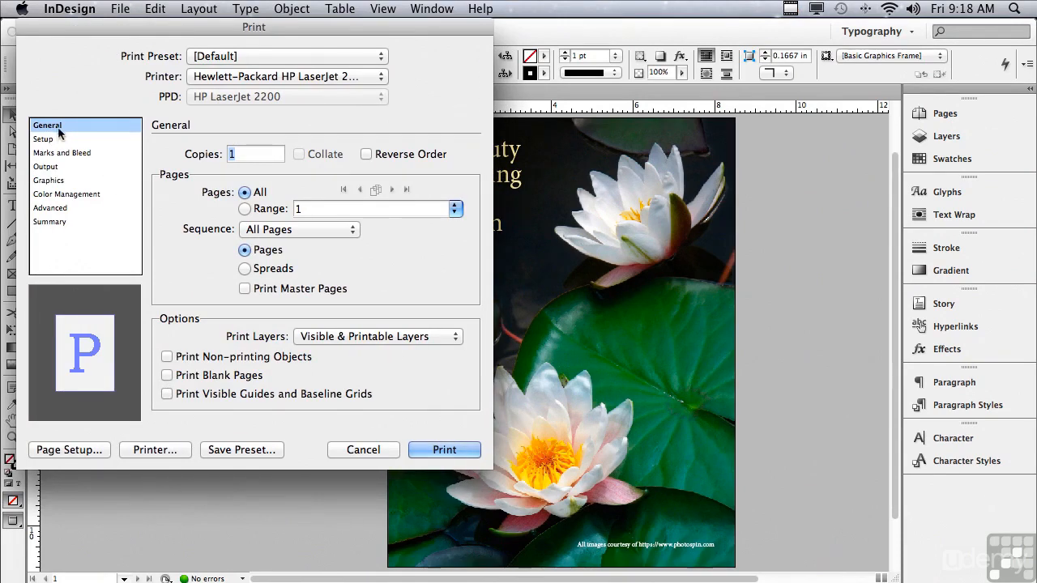
# Look over the printer list unchanged and keep Sequence at All Pages
pyautogui.click(225, 78)
pyautogui.click(166, 106)
pyautogui.click(261, 231)
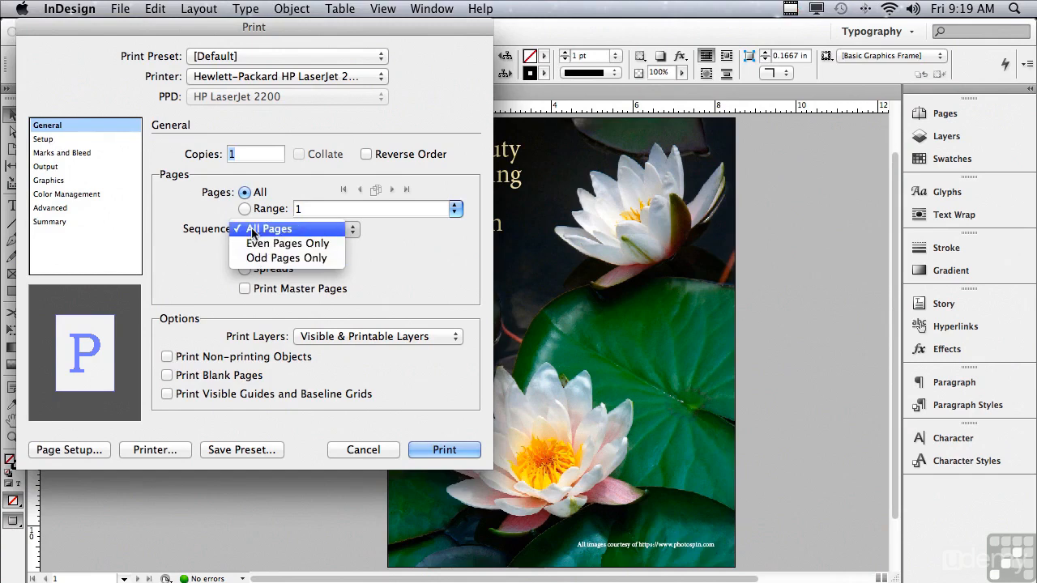
pyautogui.click(259, 228)
# Print as single pages rather than spreads, with Print Master Pages left off
pyautogui.click(244, 268)
pyautogui.click(244, 250)
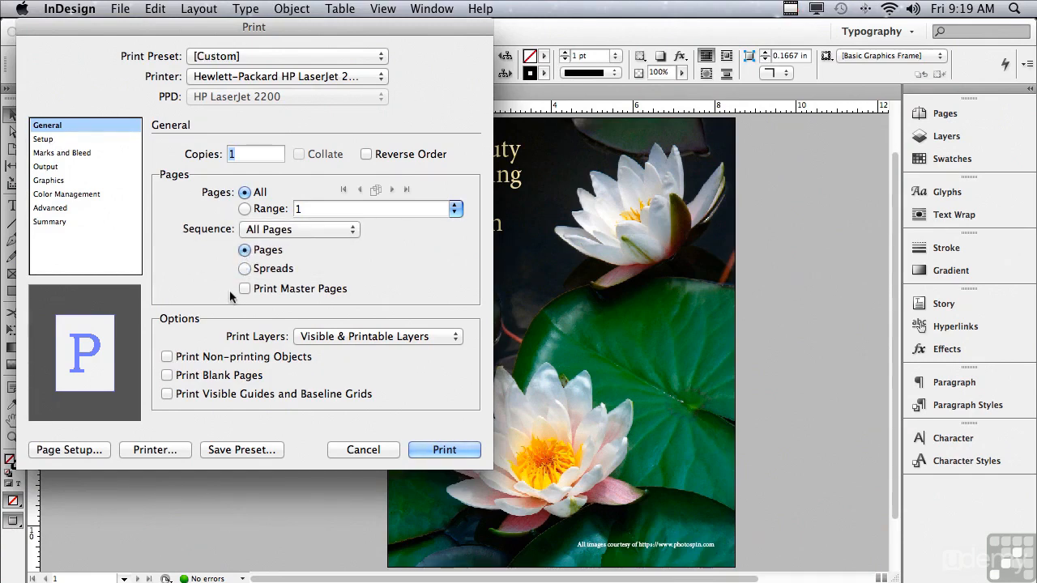
pyautogui.click(244, 290)
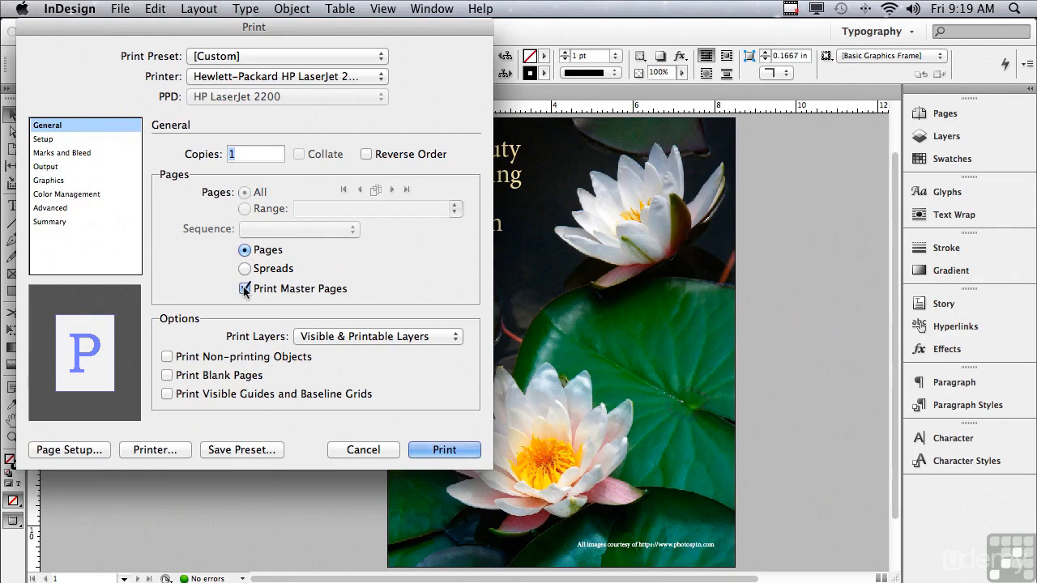
pyautogui.click(244, 290)
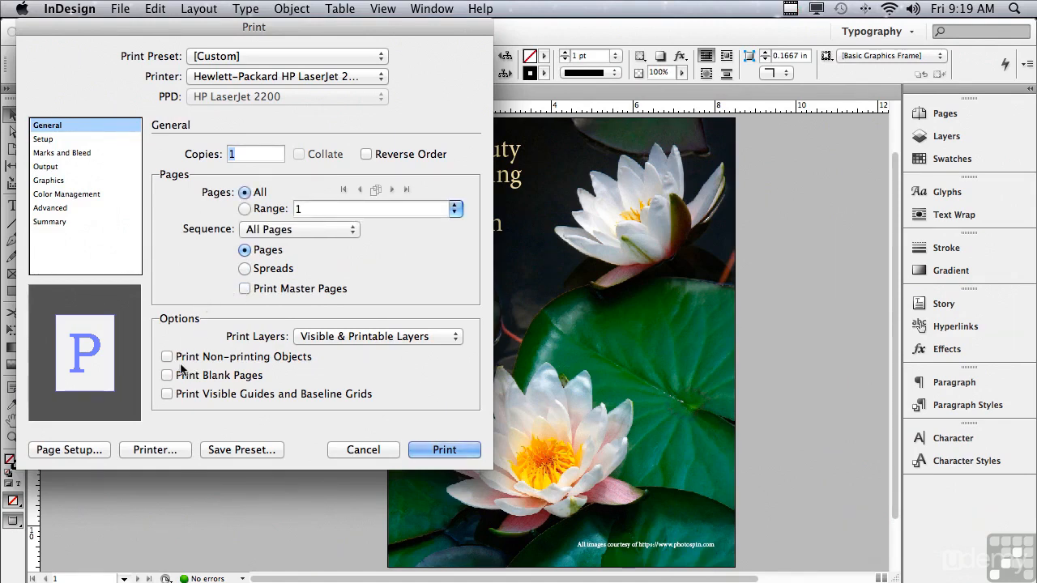
# Try Visible and All Layers, then settle Print Layers on Visible & Printable Layers
pyautogui.click(341, 339)
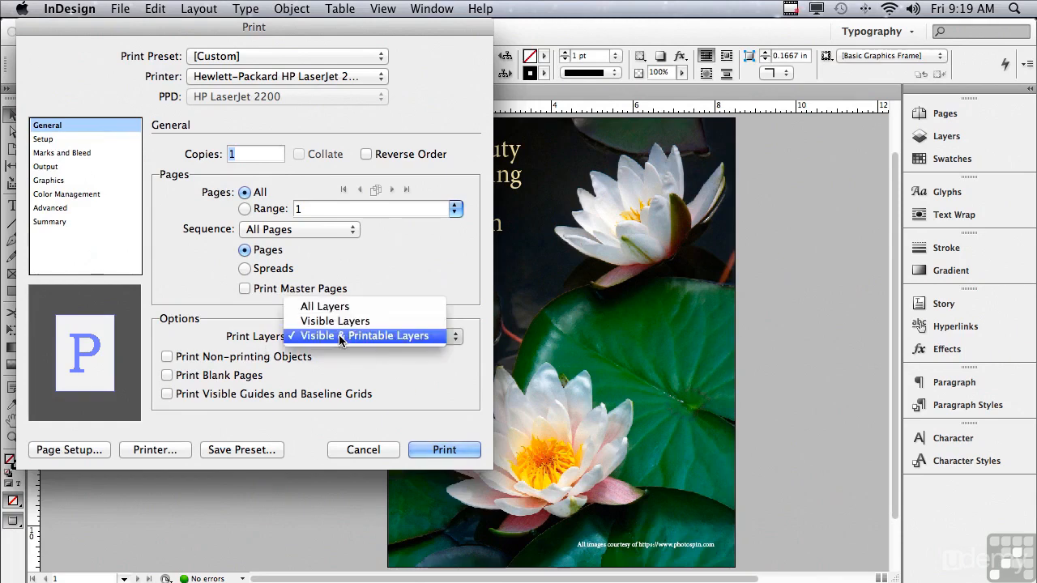
pyautogui.click(335, 321)
pyautogui.click(324, 338)
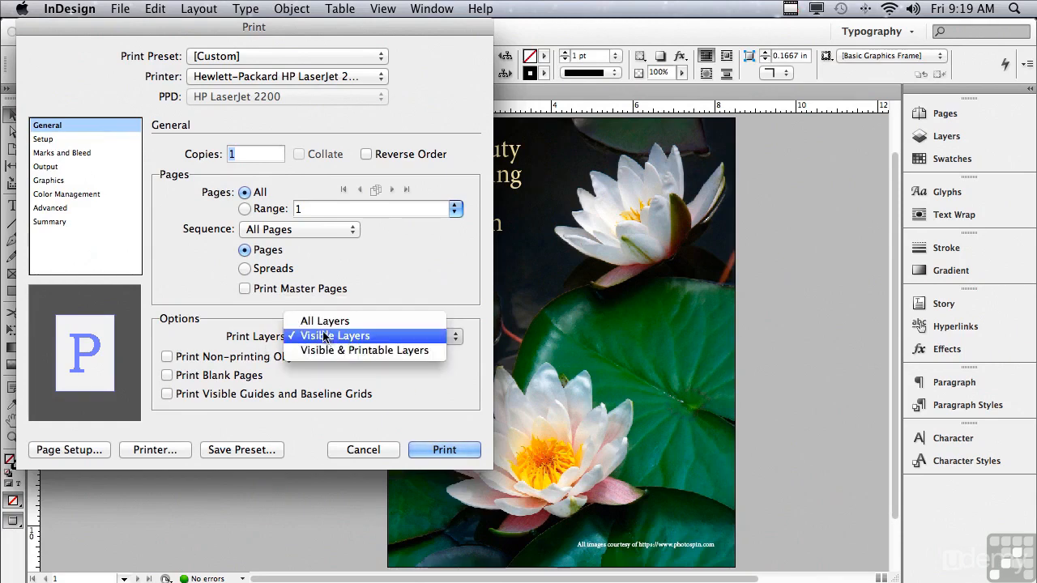
pyautogui.click(324, 321)
pyautogui.click(320, 336)
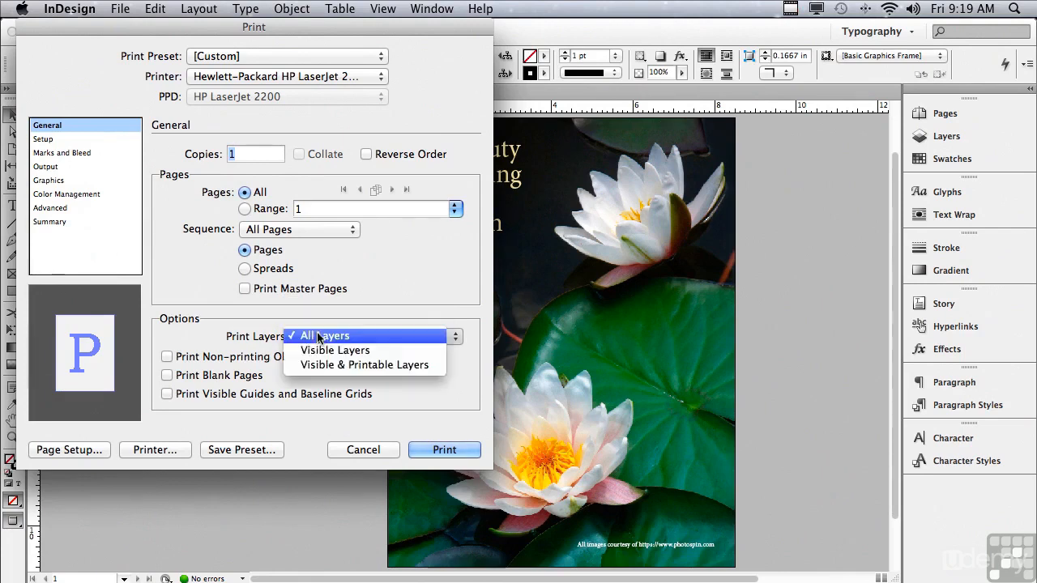
pyautogui.click(316, 365)
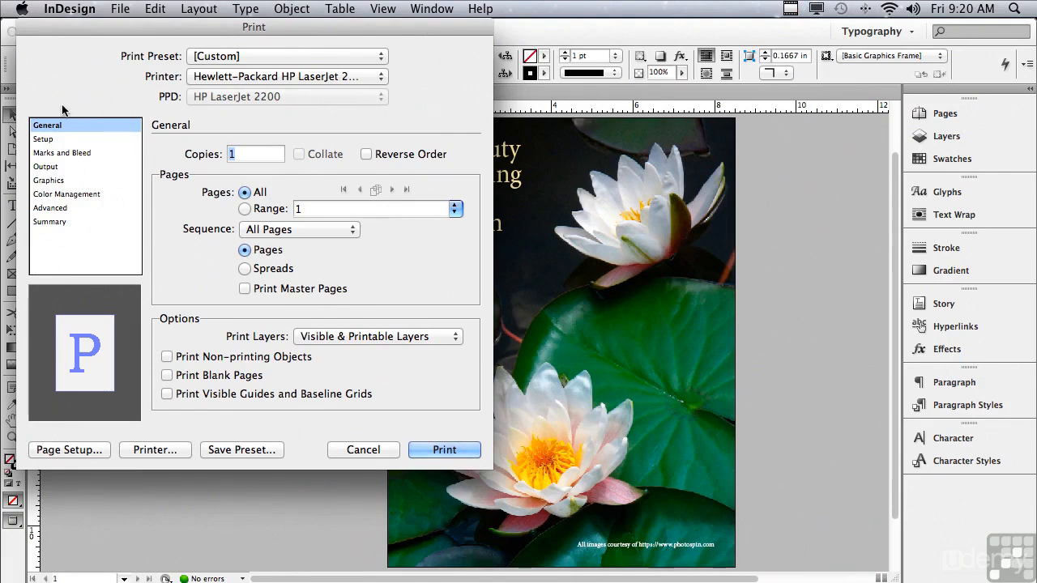
pyautogui.click(52, 141)
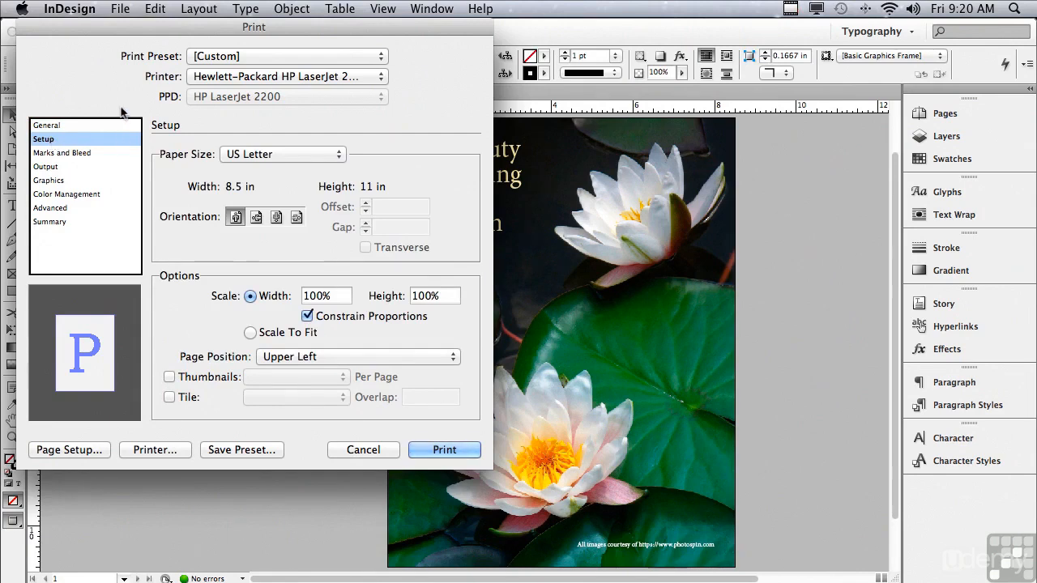
pyautogui.click(242, 157)
pyautogui.click(183, 158)
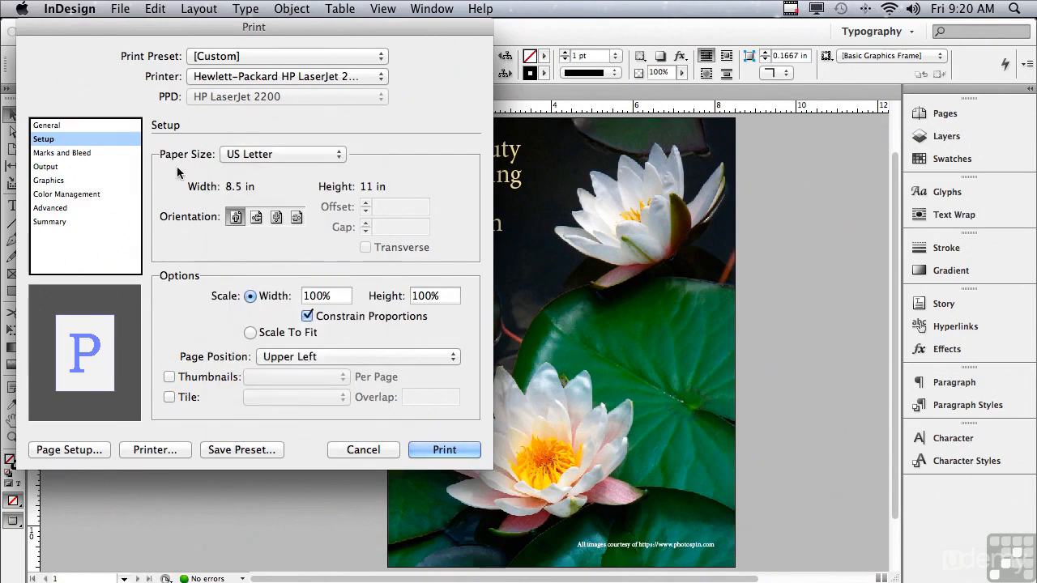
pyautogui.click(256, 217)
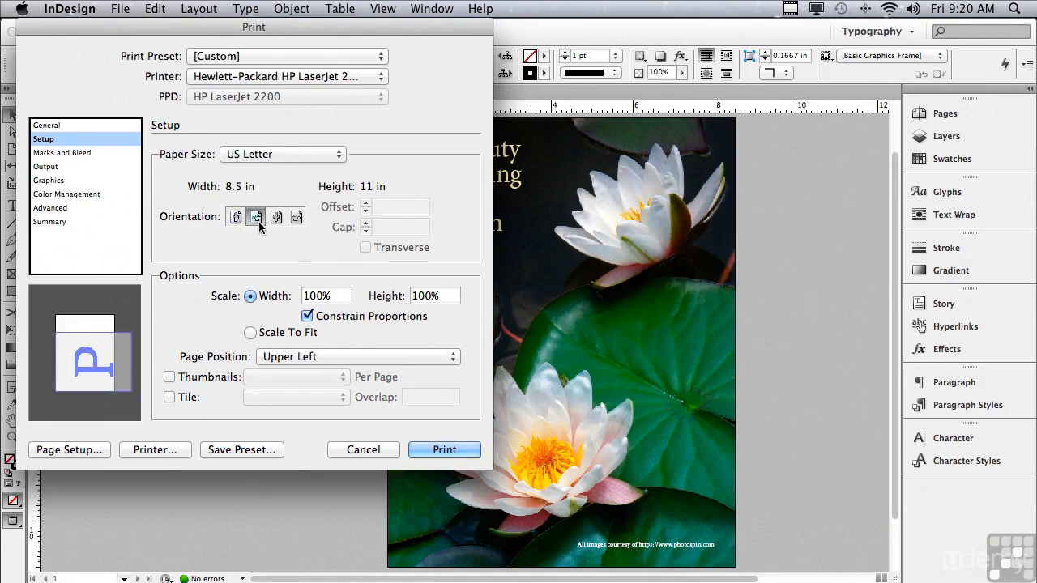
pyautogui.click(276, 217)
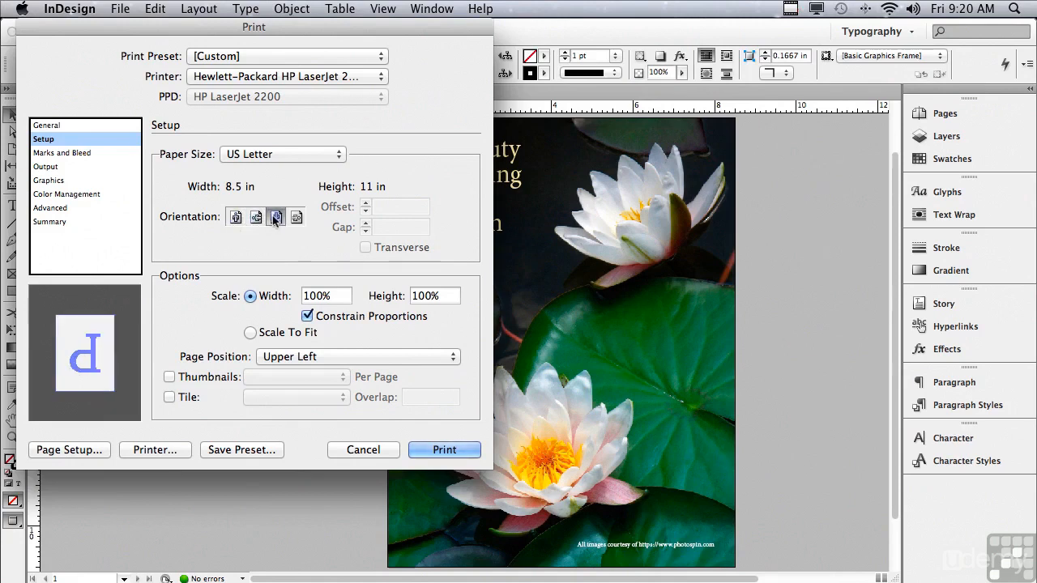
pyautogui.click(297, 217)
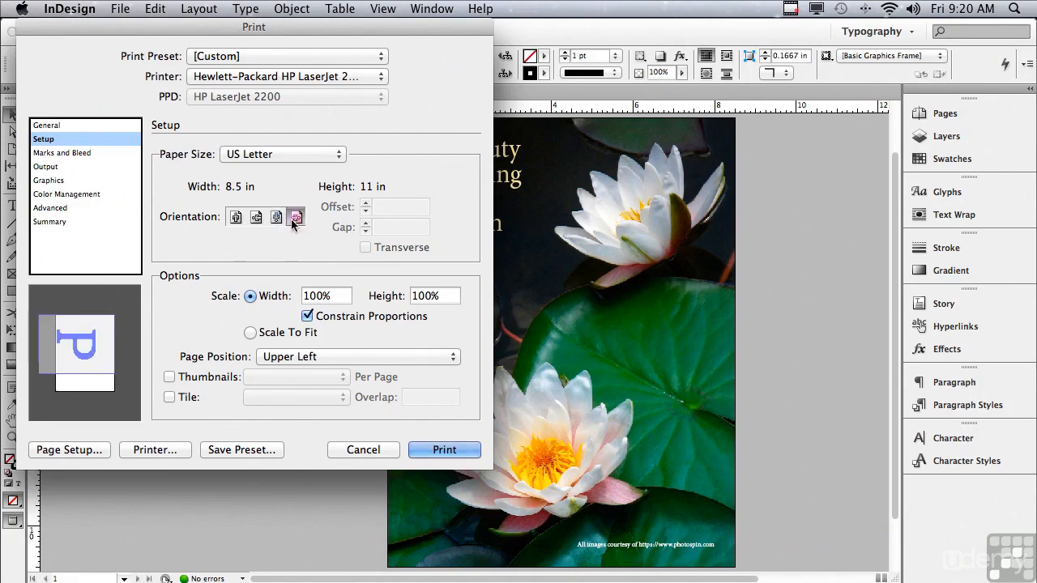
pyautogui.click(235, 217)
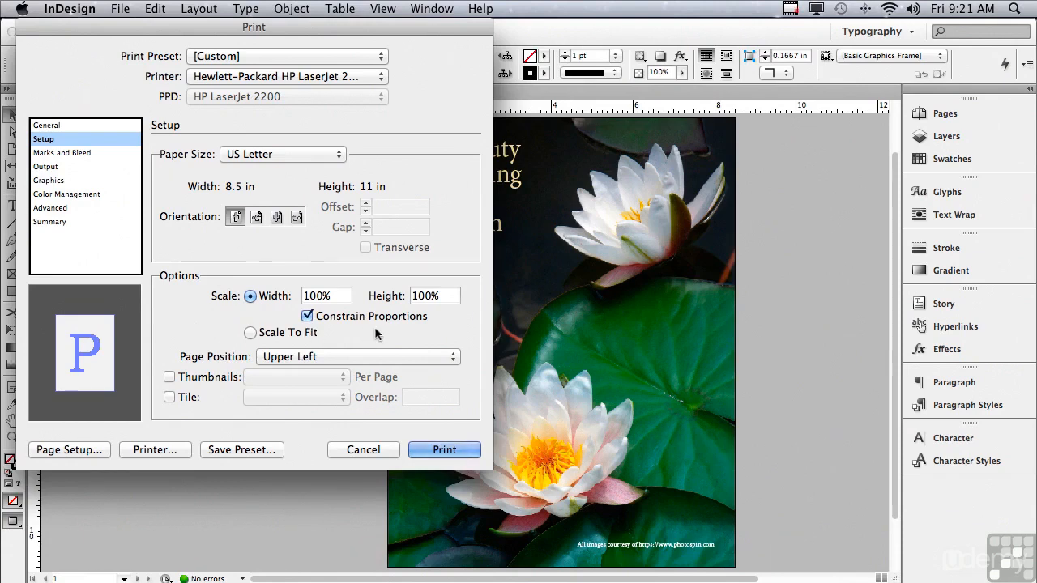
# Keep 100% width, thumbnails off and portrait, and enable Auto tiling with 1.5 in overlap
pyautogui.click(254, 332)
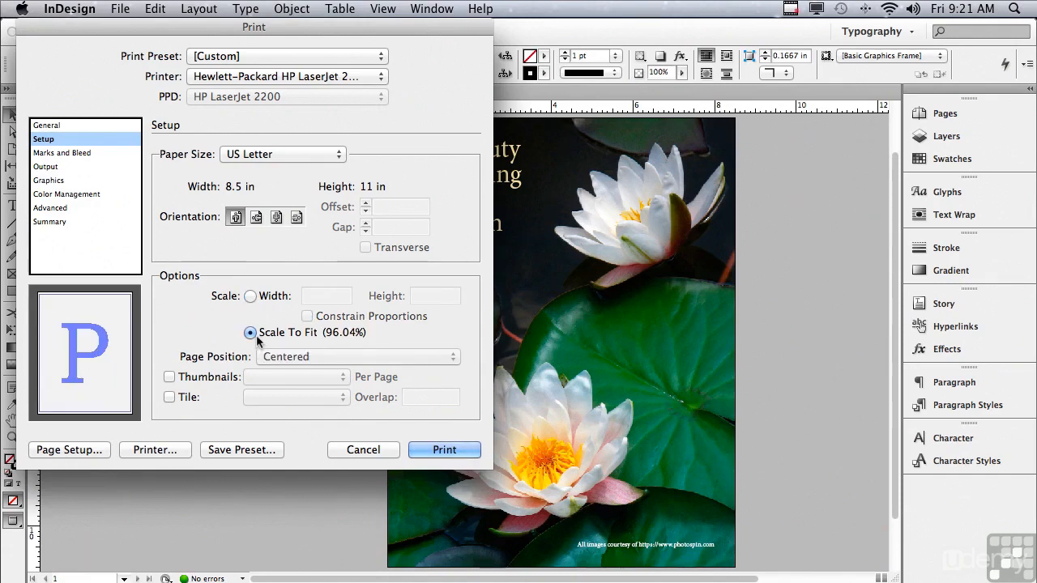
pyautogui.click(250, 298)
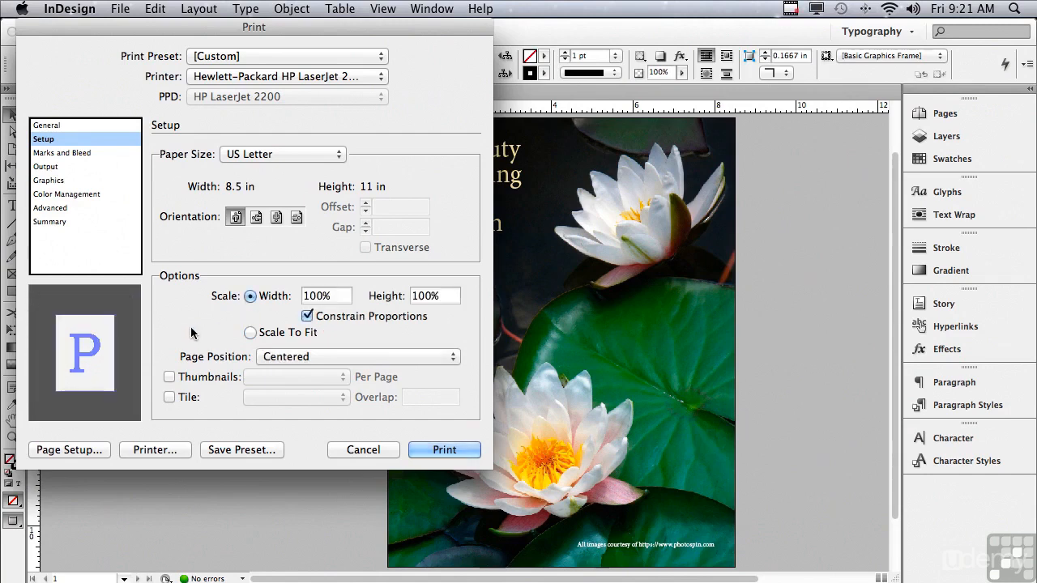
pyautogui.click(170, 377)
pyautogui.click(259, 377)
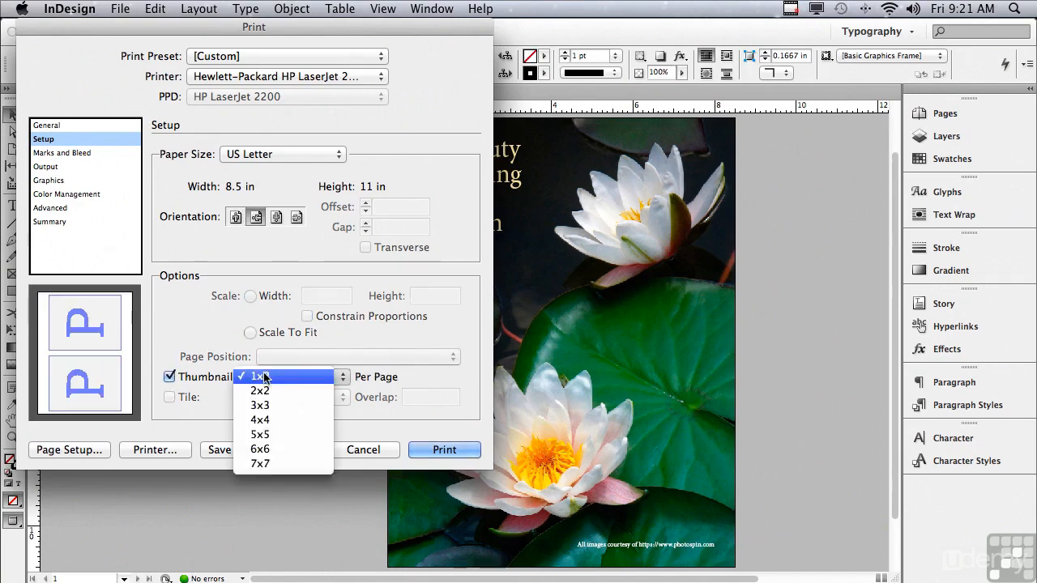
pyautogui.click(200, 422)
pyautogui.click(170, 377)
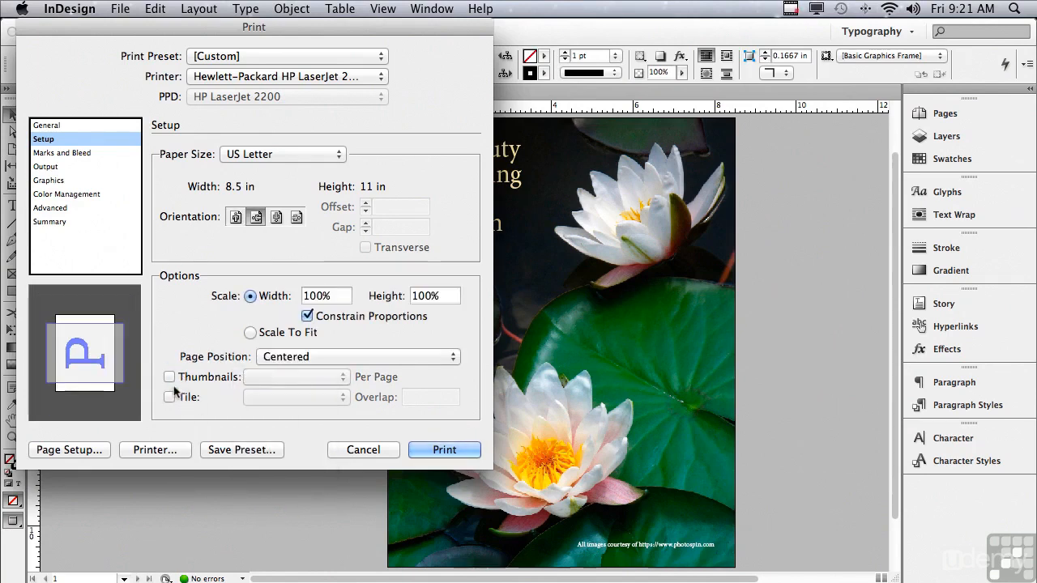
pyautogui.click(235, 219)
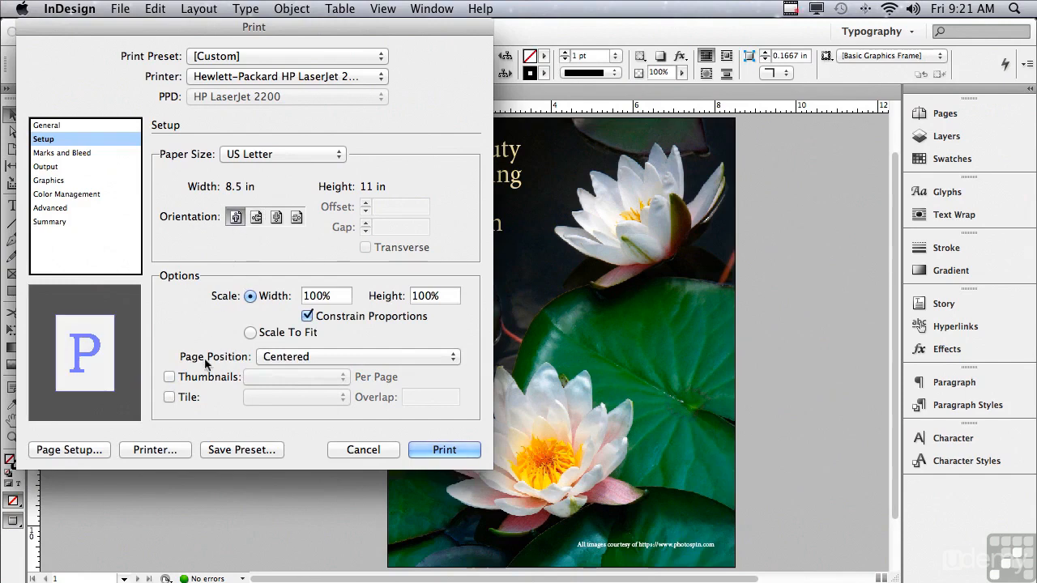
pyautogui.click(168, 397)
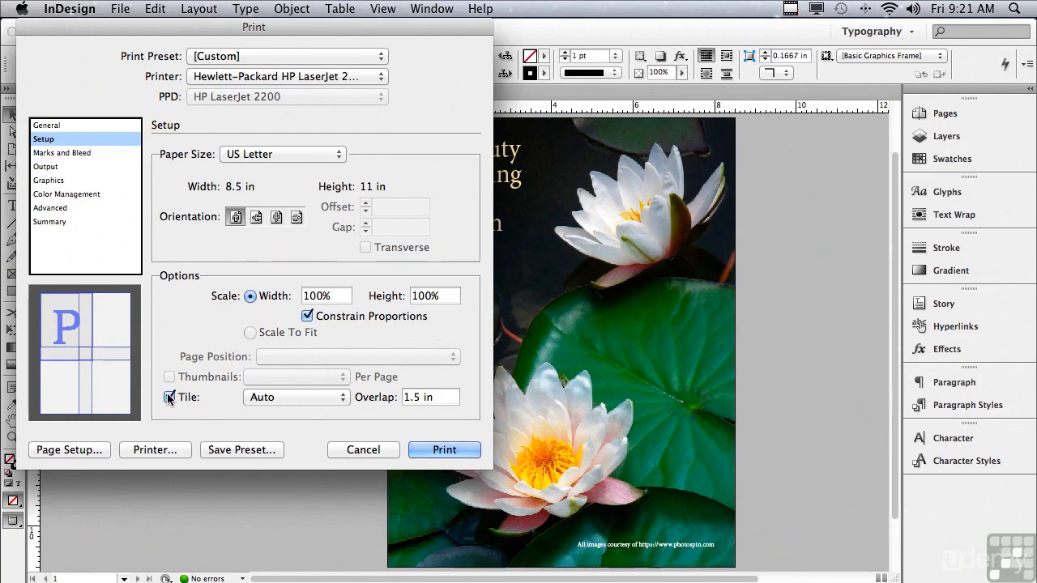
# Select the 1.5 in Overlap value, then uncheck Tile to disable tiling
pyautogui.click(433, 397)
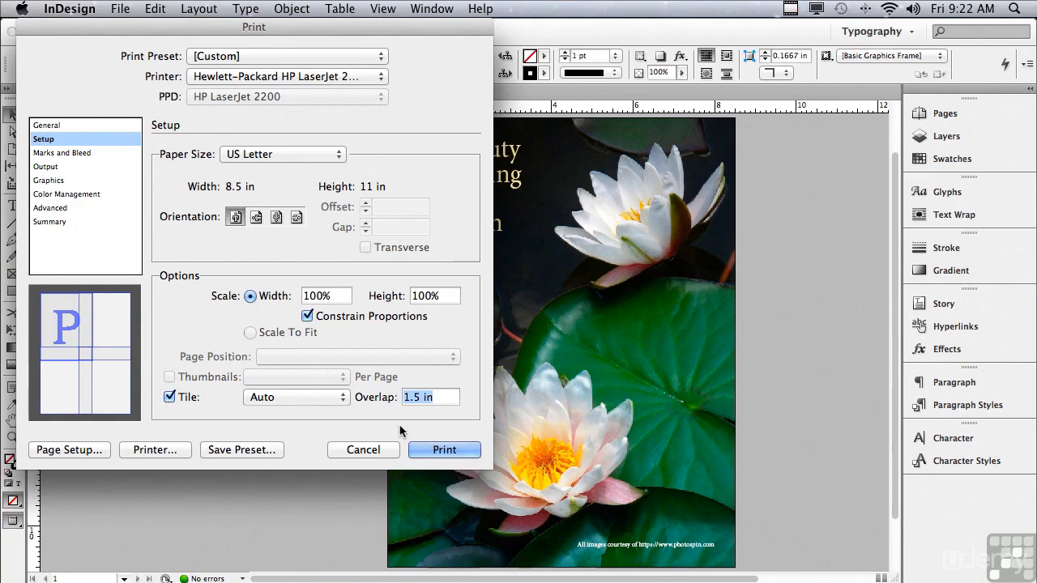
pyautogui.click(170, 397)
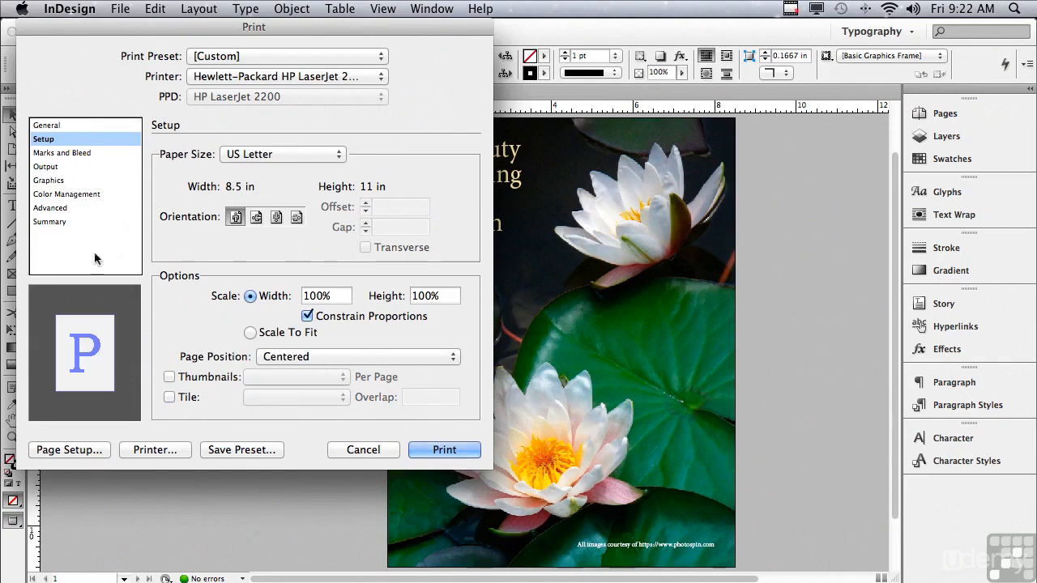
pyautogui.click(95, 154)
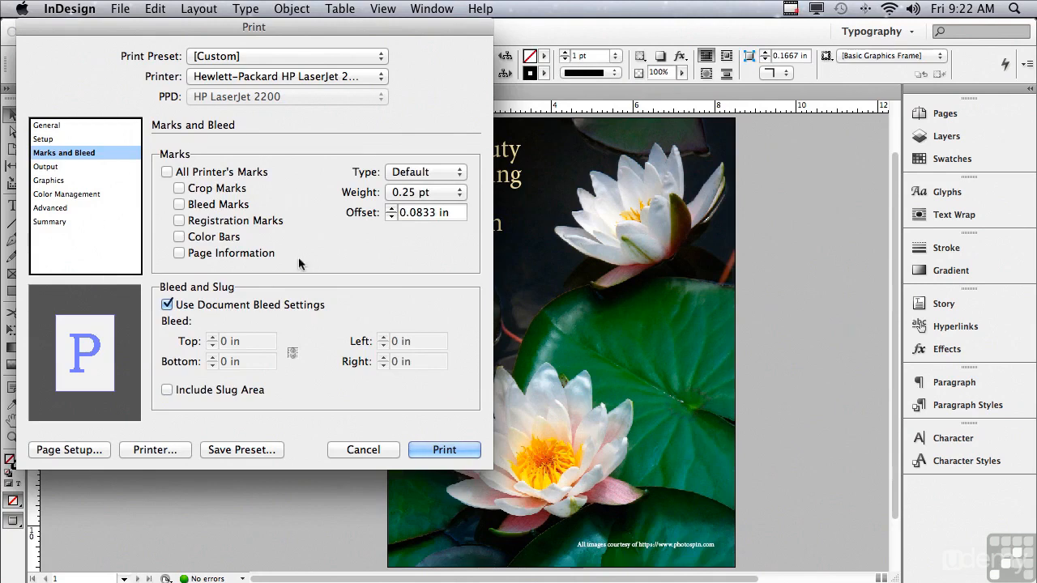
pyautogui.click(166, 171)
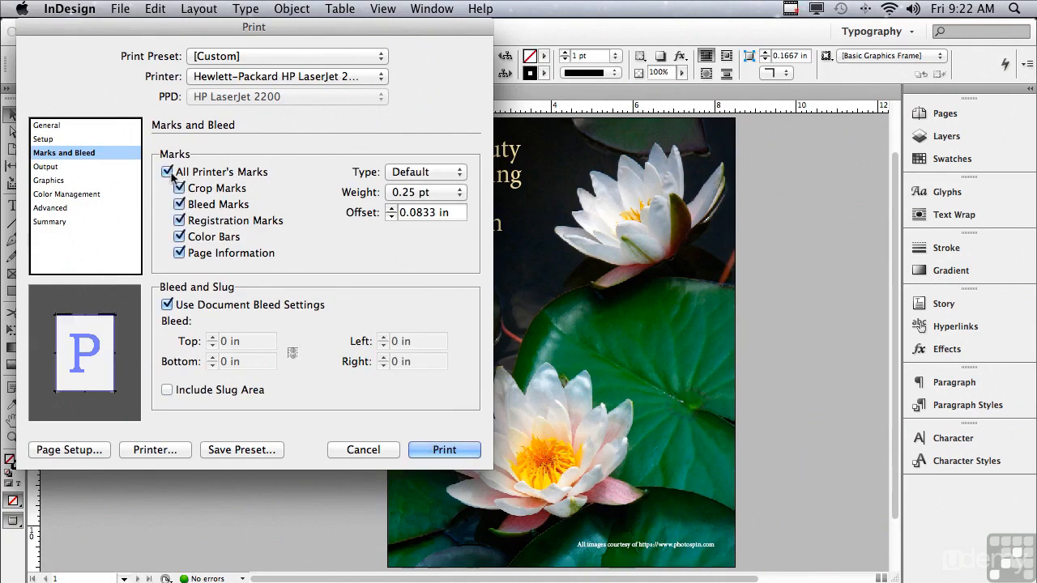
pyautogui.click(166, 172)
pyautogui.click(180, 188)
pyautogui.click(180, 188)
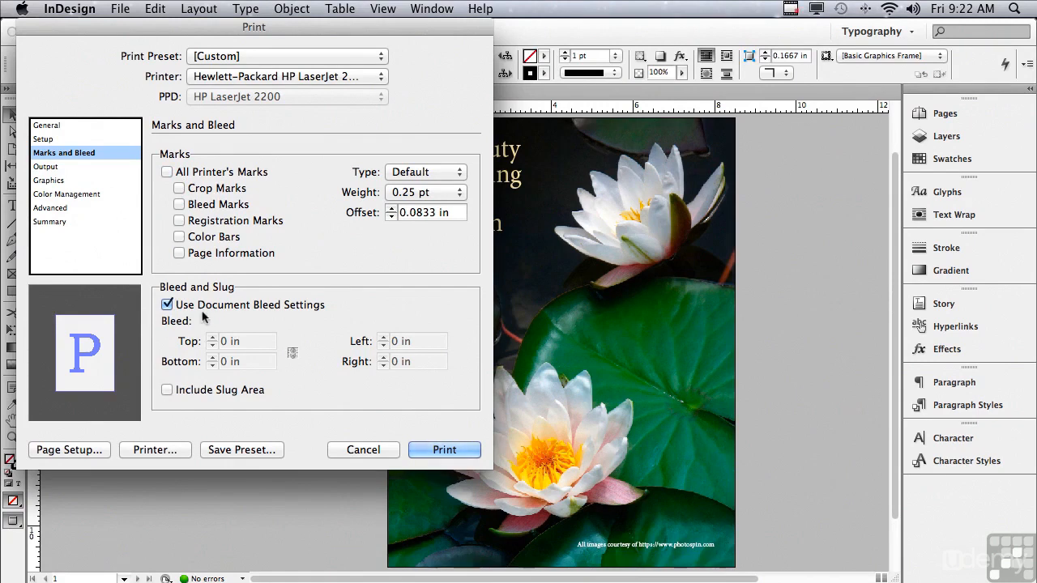
pyautogui.click(167, 390)
pyautogui.click(167, 390)
# In Output, try Separations colour and toggle Negative on and back off
pyautogui.click(53, 166)
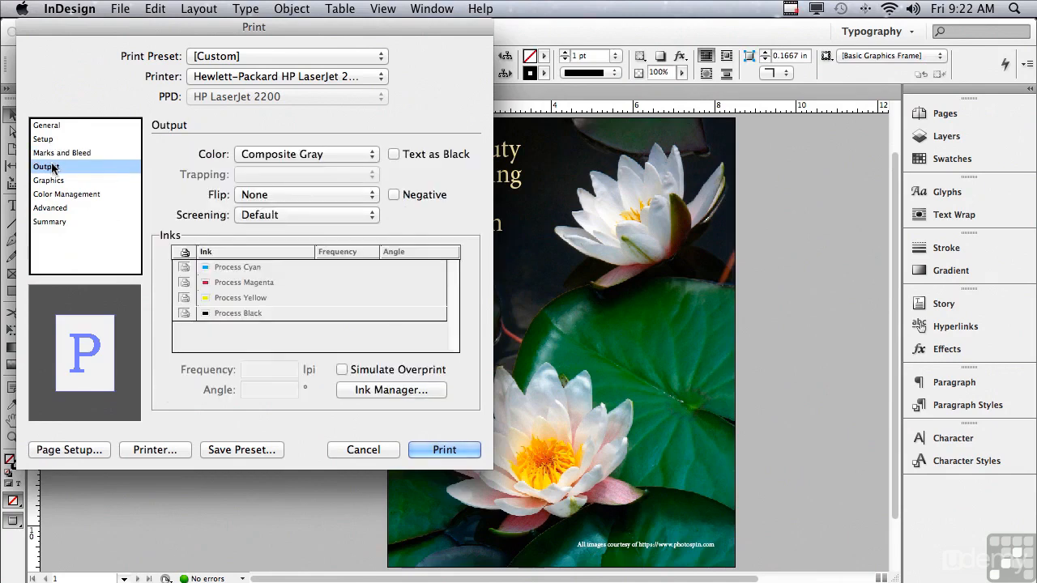
pyautogui.click(243, 156)
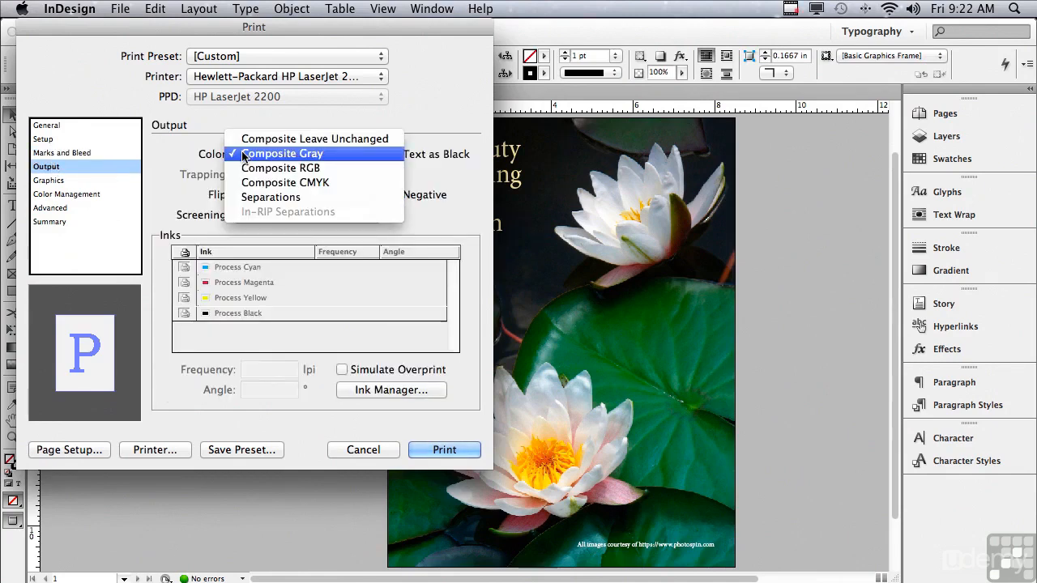
pyautogui.click(243, 197)
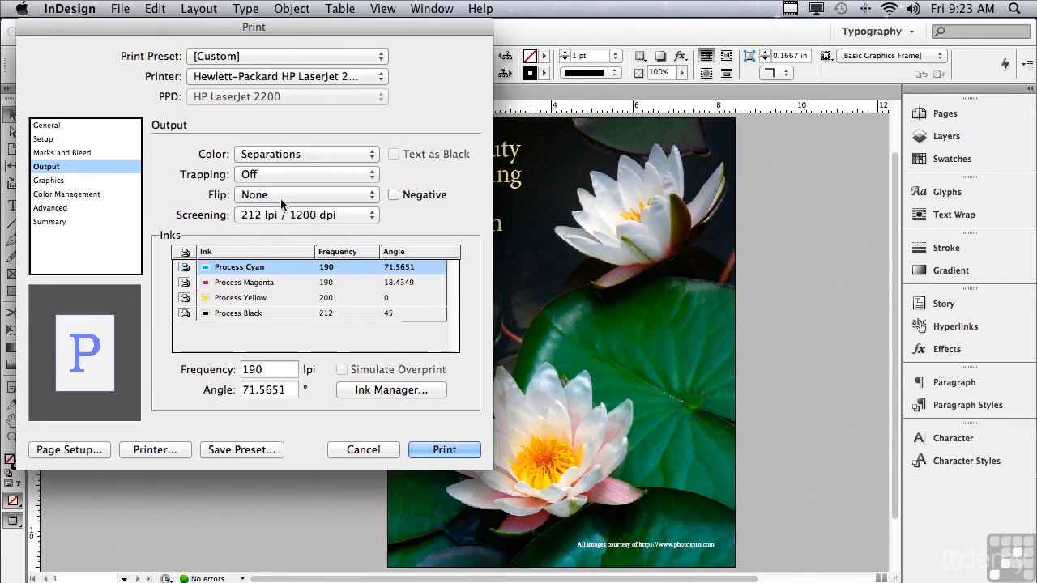
pyautogui.click(394, 195)
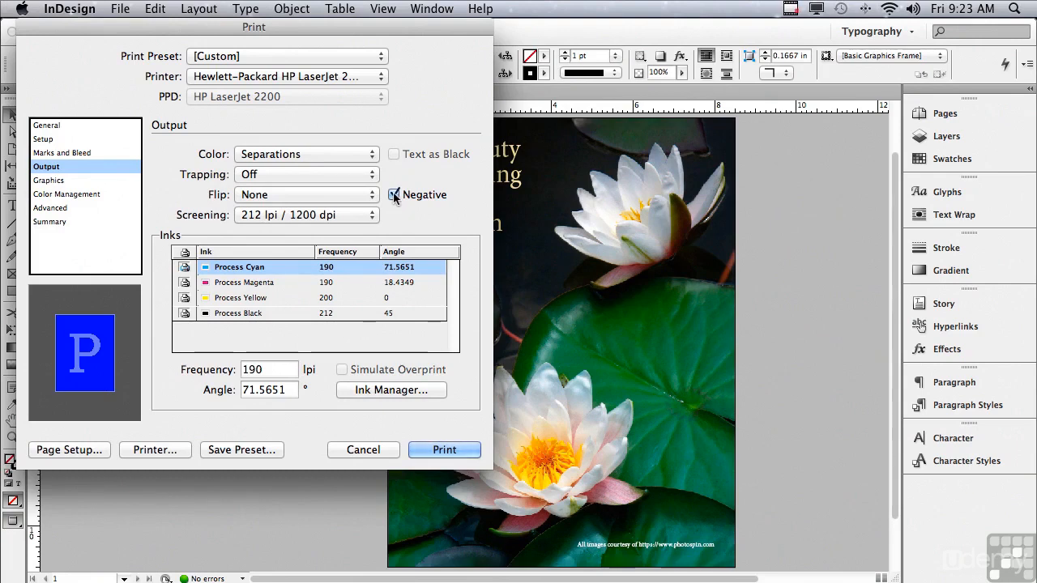
pyautogui.click(393, 194)
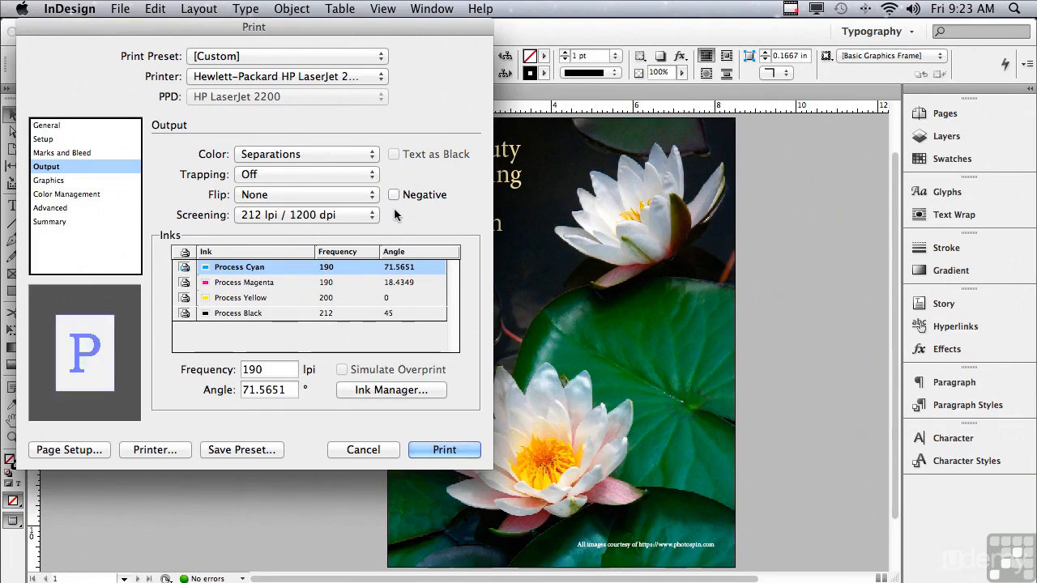
# Set Color to Composite Leave Unchanged, leaving Text as Black unchecked
pyautogui.click(279, 154)
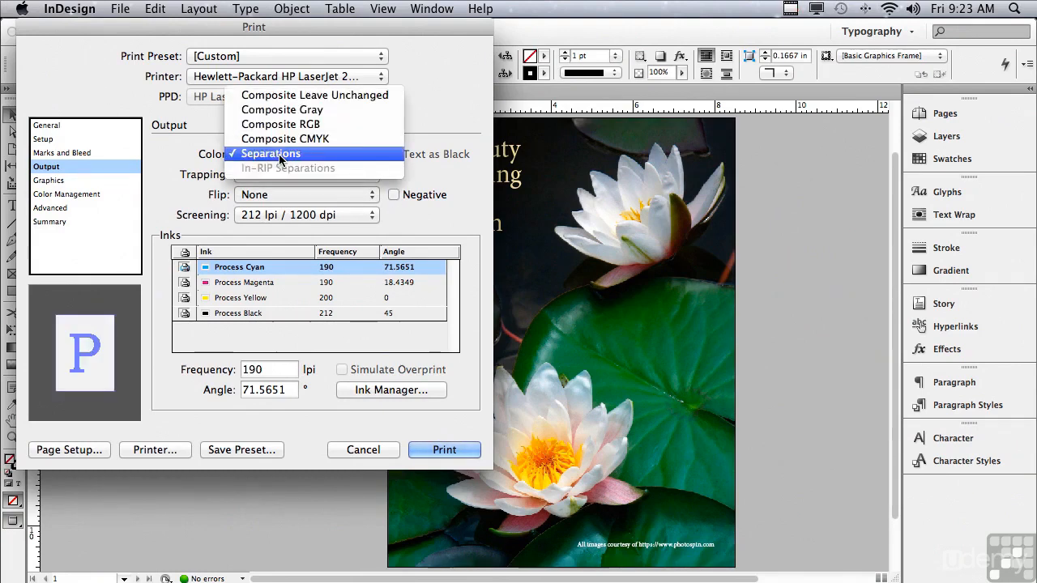
pyautogui.click(268, 97)
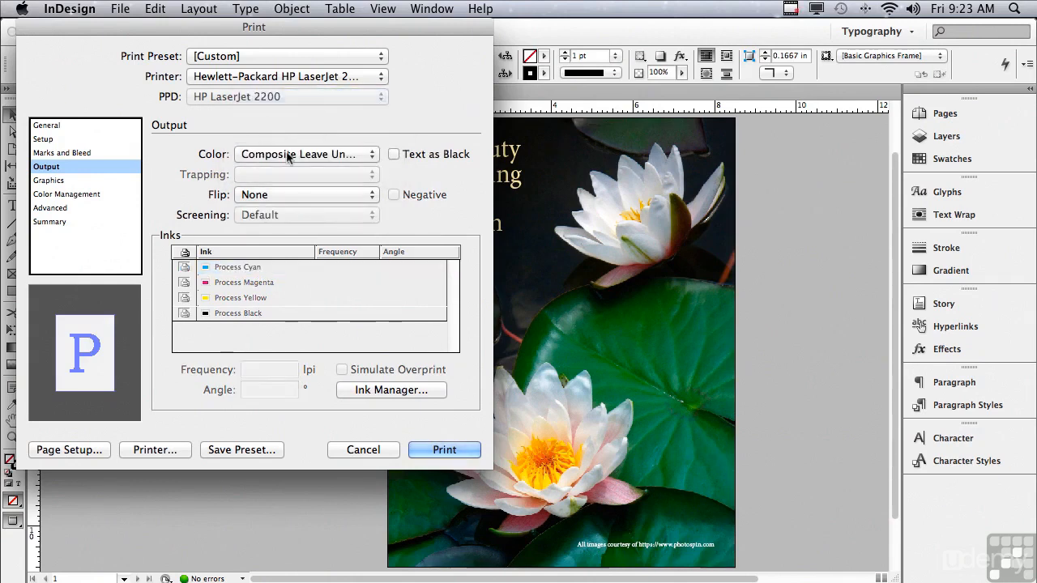
pyautogui.click(393, 154)
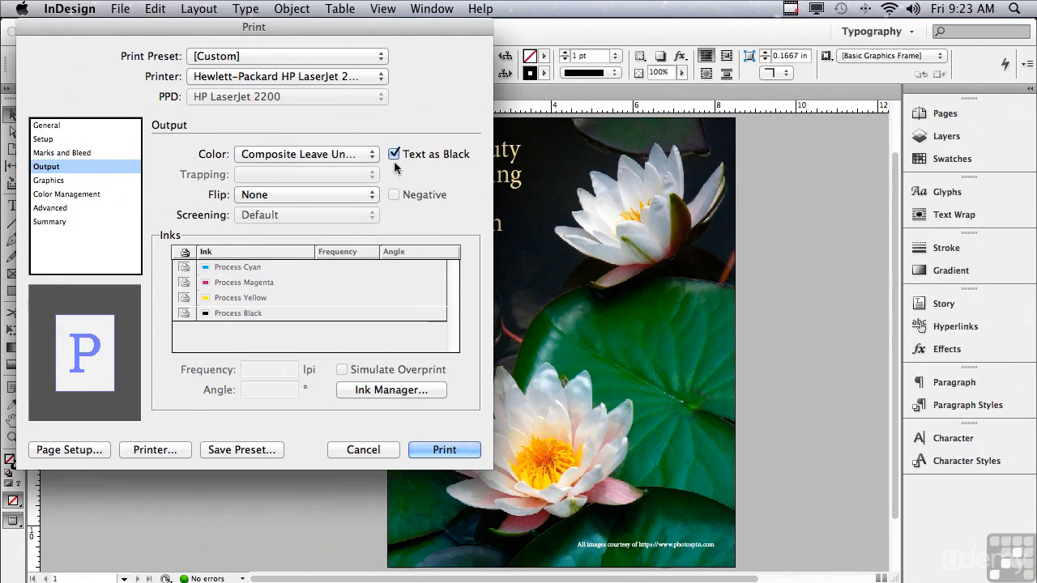
pyautogui.click(394, 154)
pyautogui.click(49, 183)
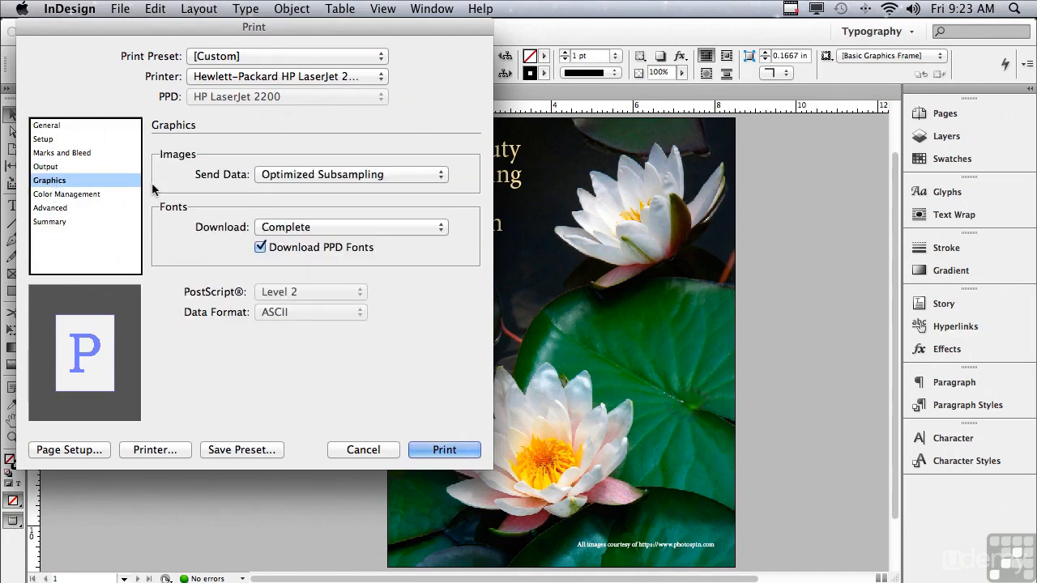
# Review Graphics Send Data and Download menus, keeping Optimized Subsampling and Complete
pyautogui.click(289, 175)
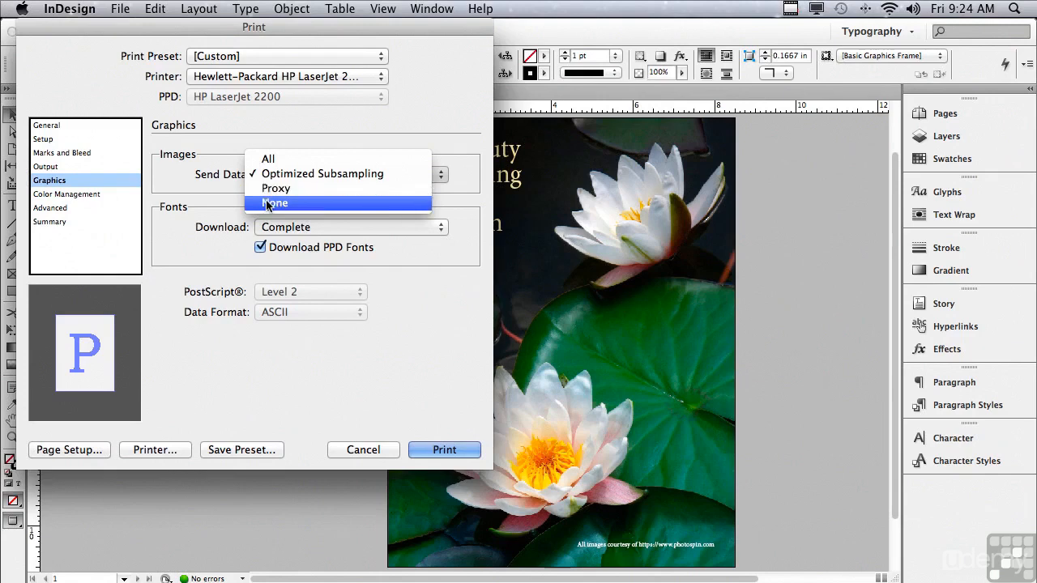
pyautogui.click(212, 191)
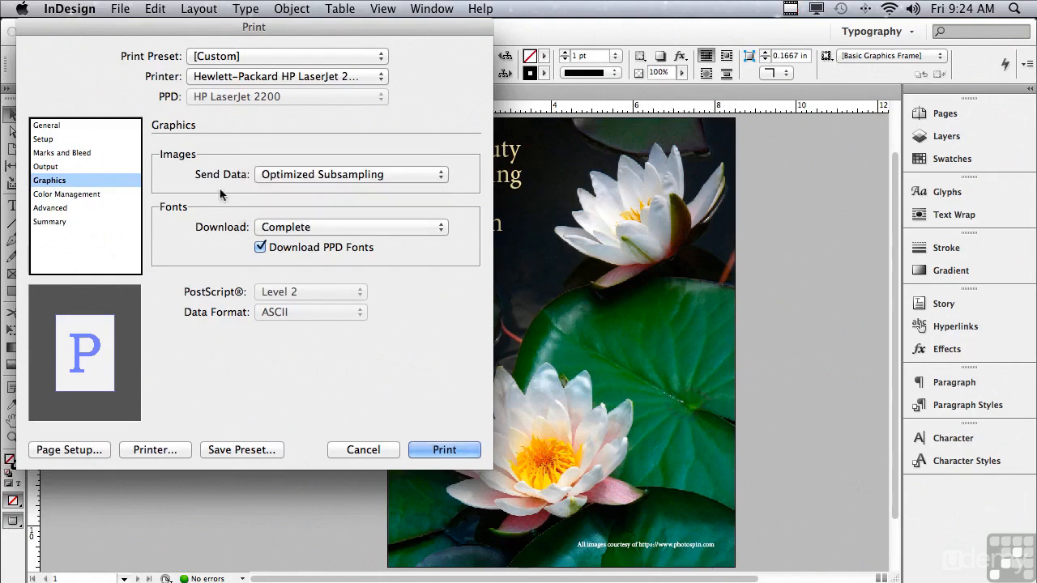
pyautogui.click(298, 229)
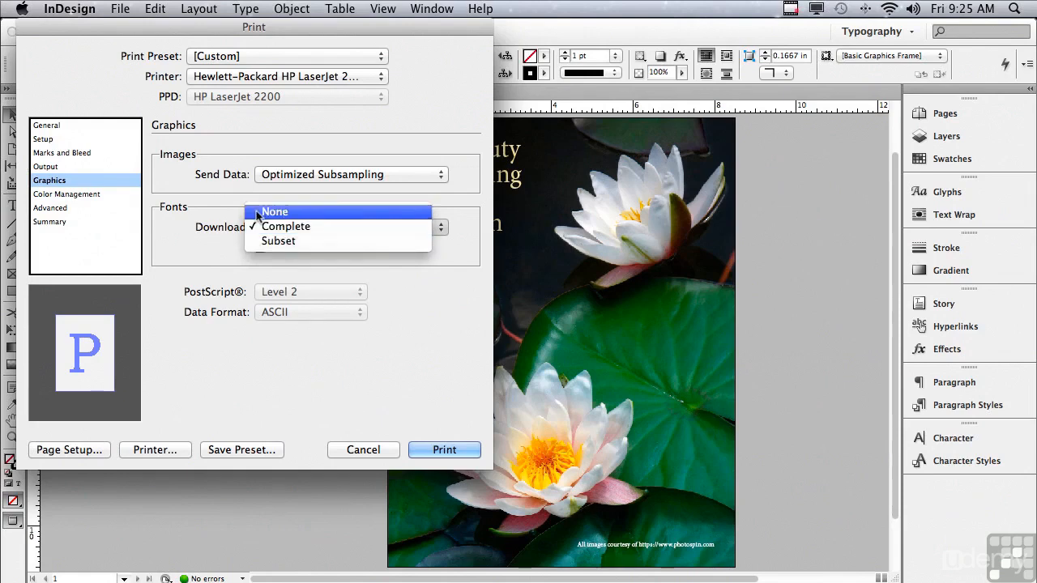
pyautogui.press('Escape')
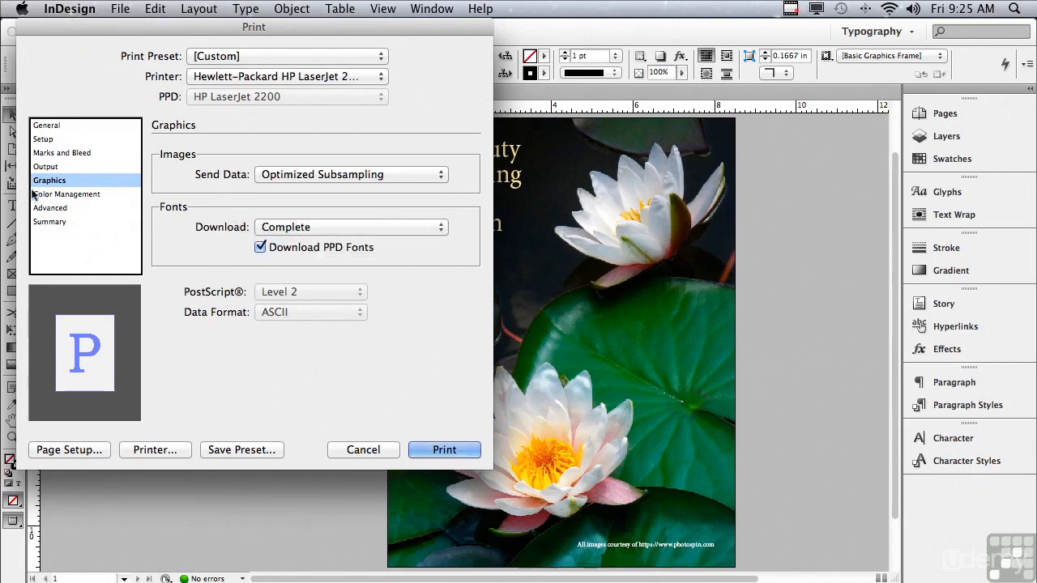
# In Color Management, keep Color Handling at No Color Management
pyautogui.click(64, 194)
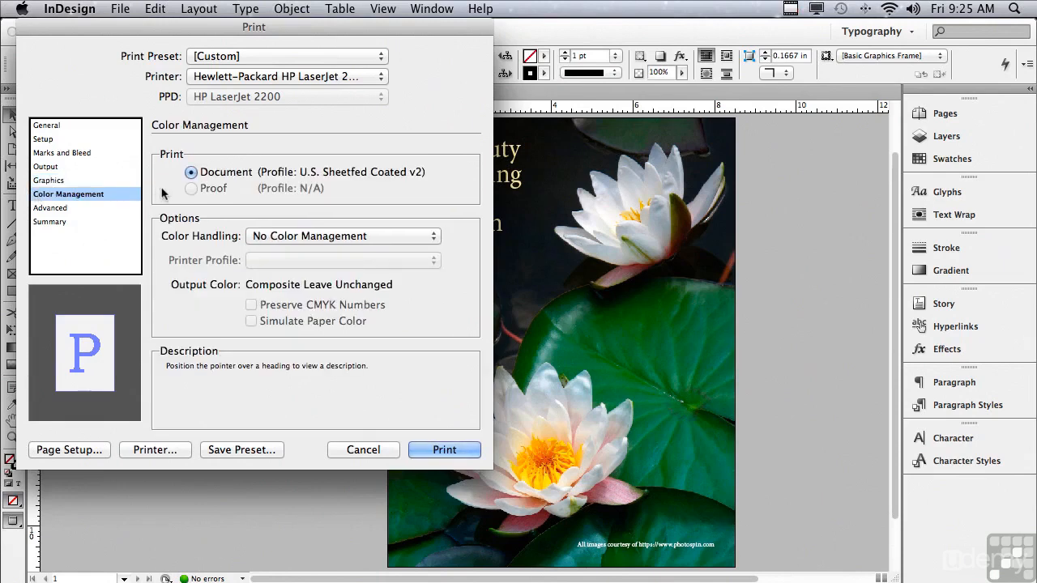
pyautogui.click(258, 237)
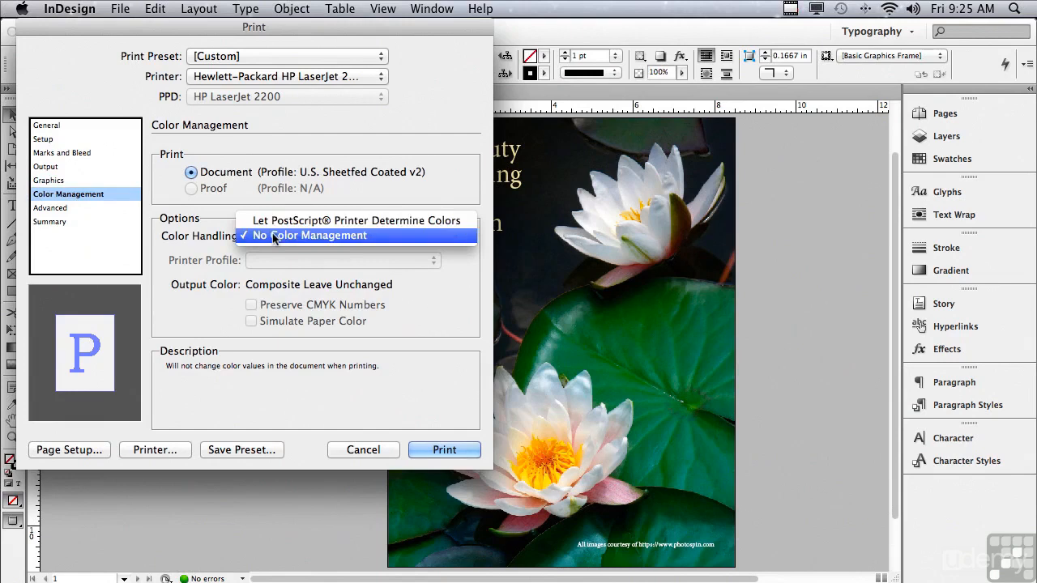
pyautogui.click(274, 236)
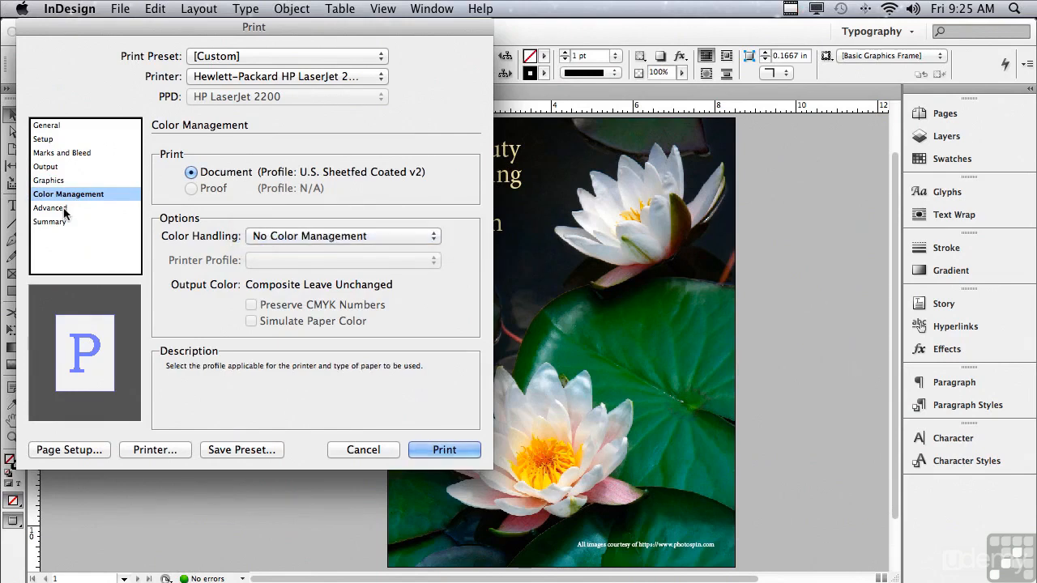
# Keep the Advanced flattener preset at Medium Resolution, then view the Summary
pyautogui.click(65, 209)
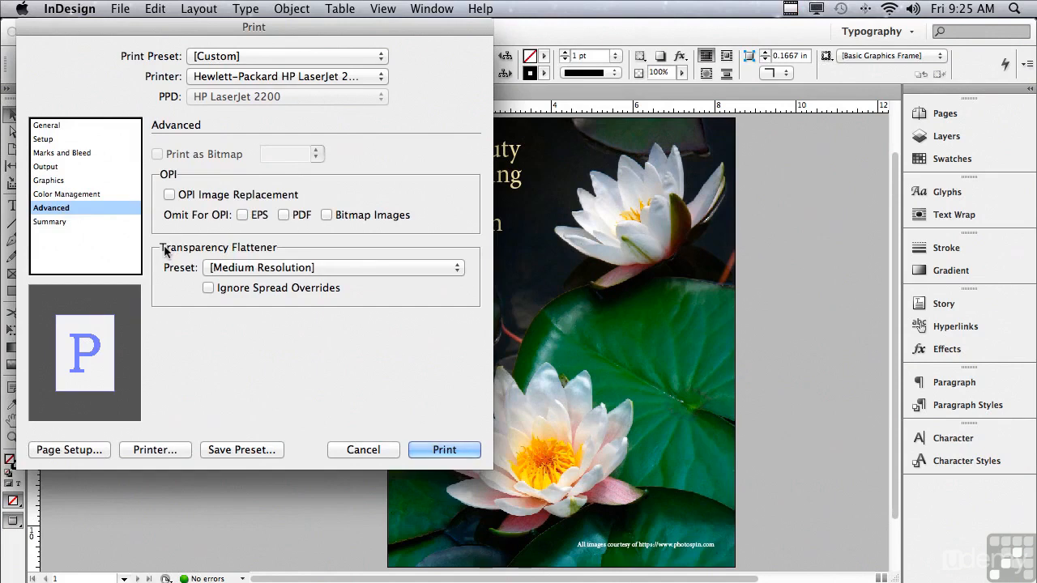
pyautogui.click(224, 273)
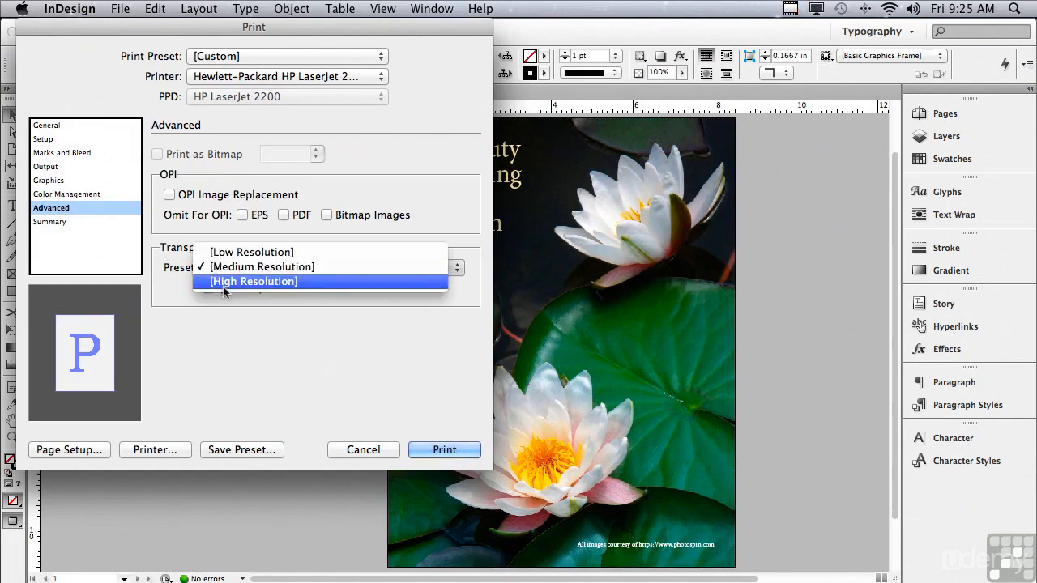
pyautogui.click(173, 273)
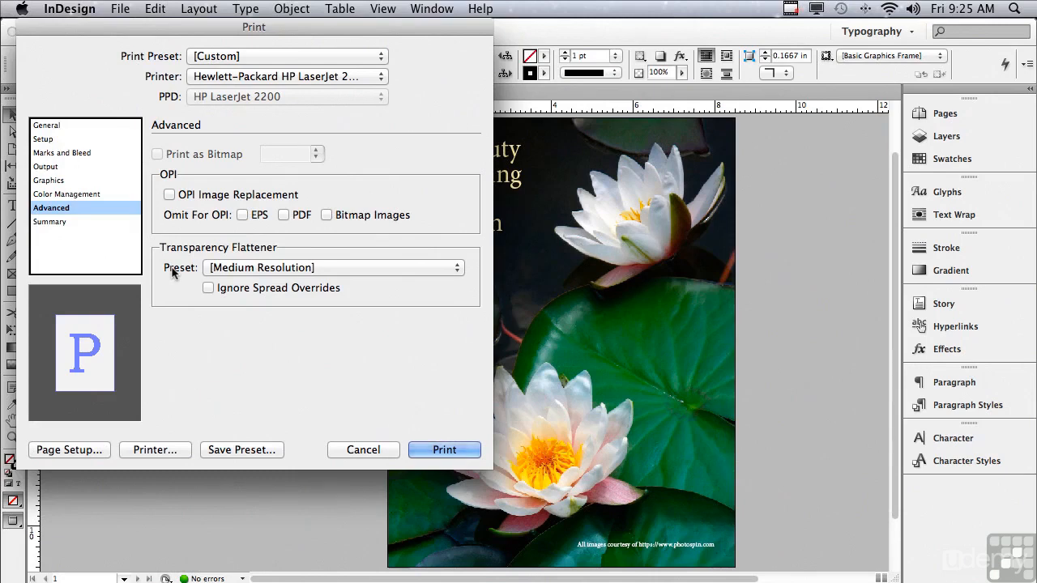
pyautogui.click(59, 222)
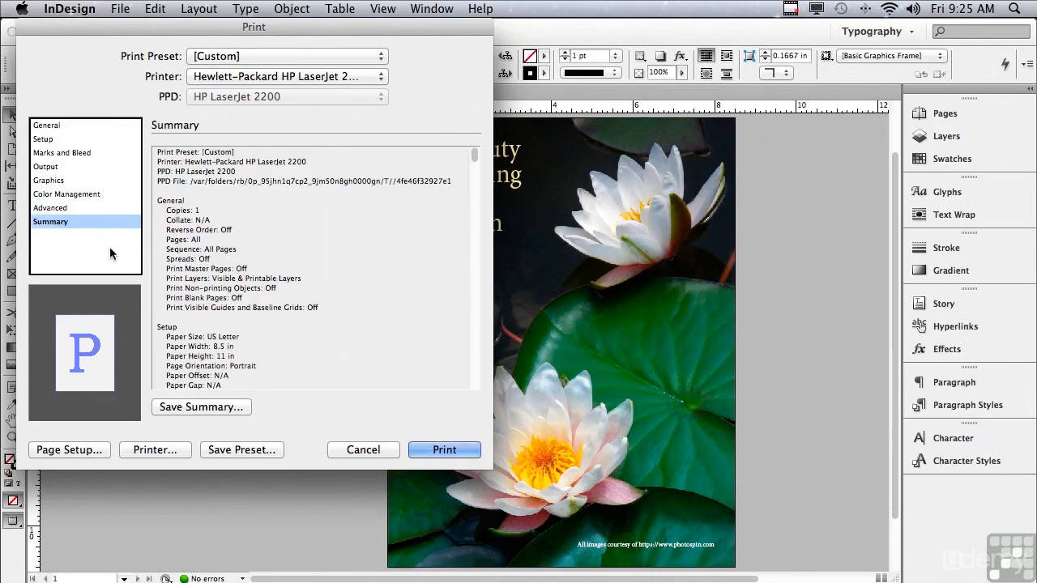
# Choose Save Preset… at the bottom of the Print dialog
pyautogui.click(221, 449)
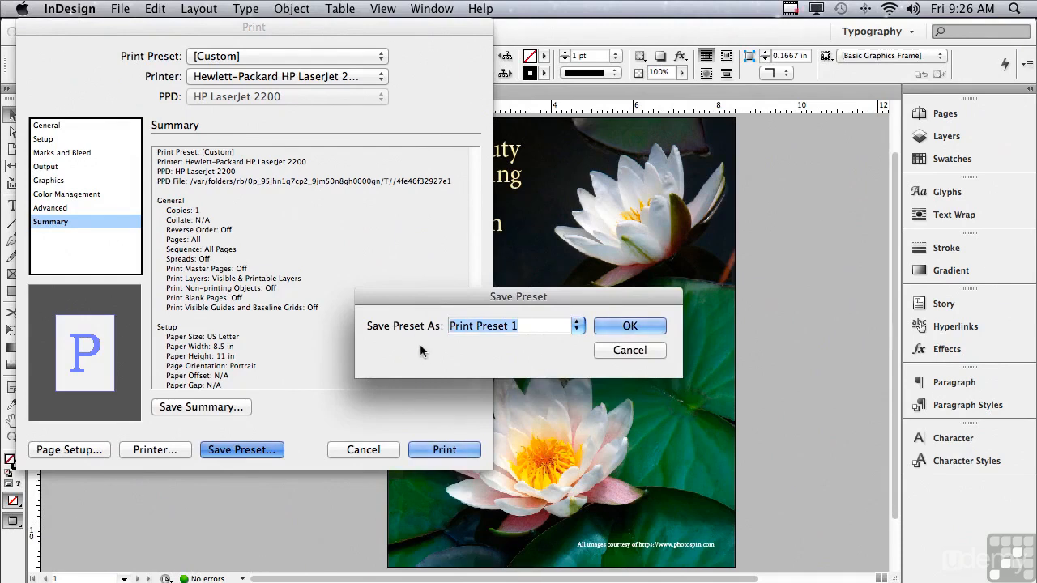
# Cancel the Save Preset prompt and check the Print Preset list, leaving it on [Custom]
pyautogui.click(599, 355)
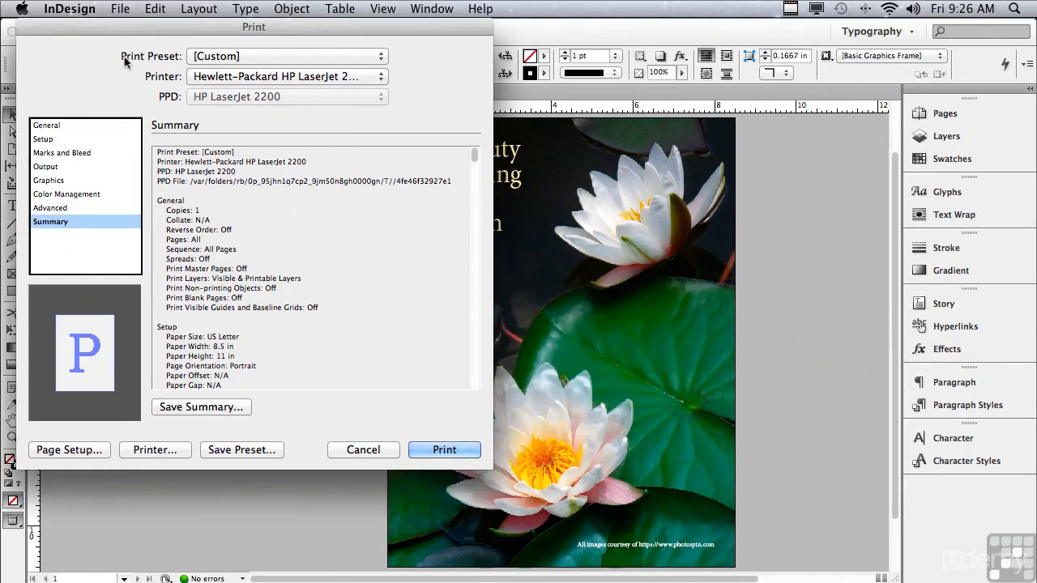
pyautogui.click(207, 57)
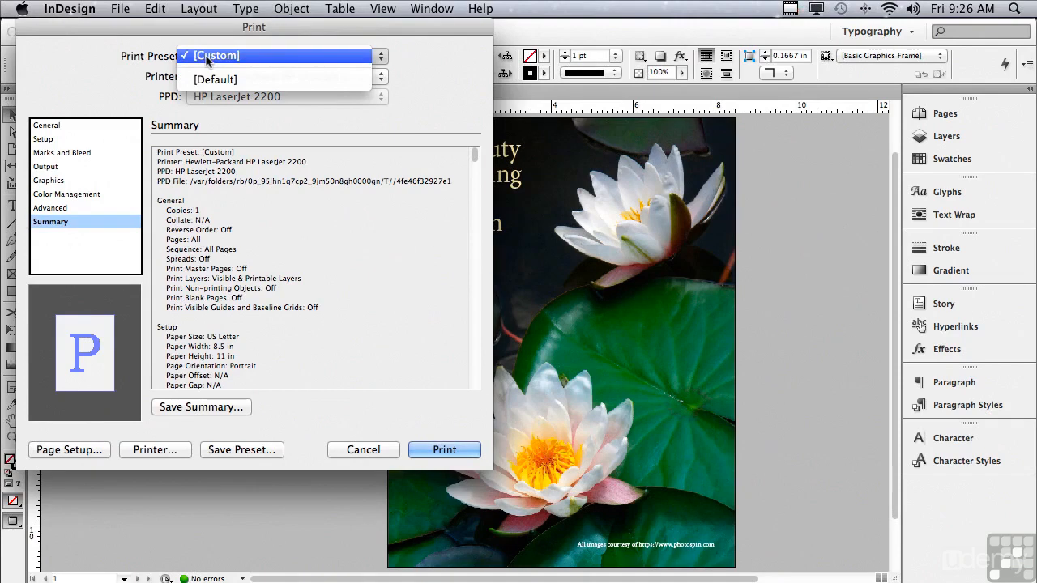
pyautogui.click(118, 63)
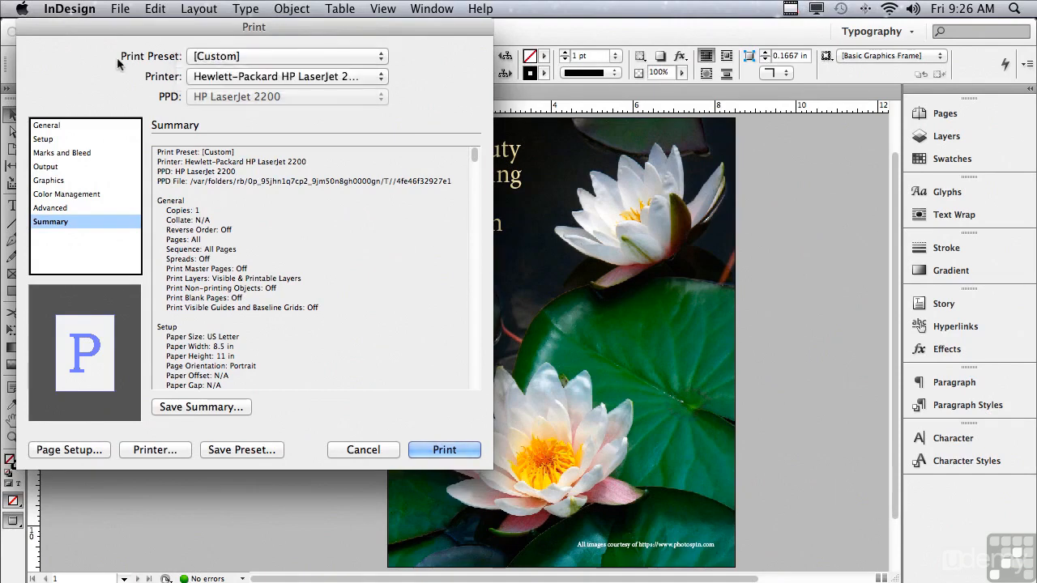